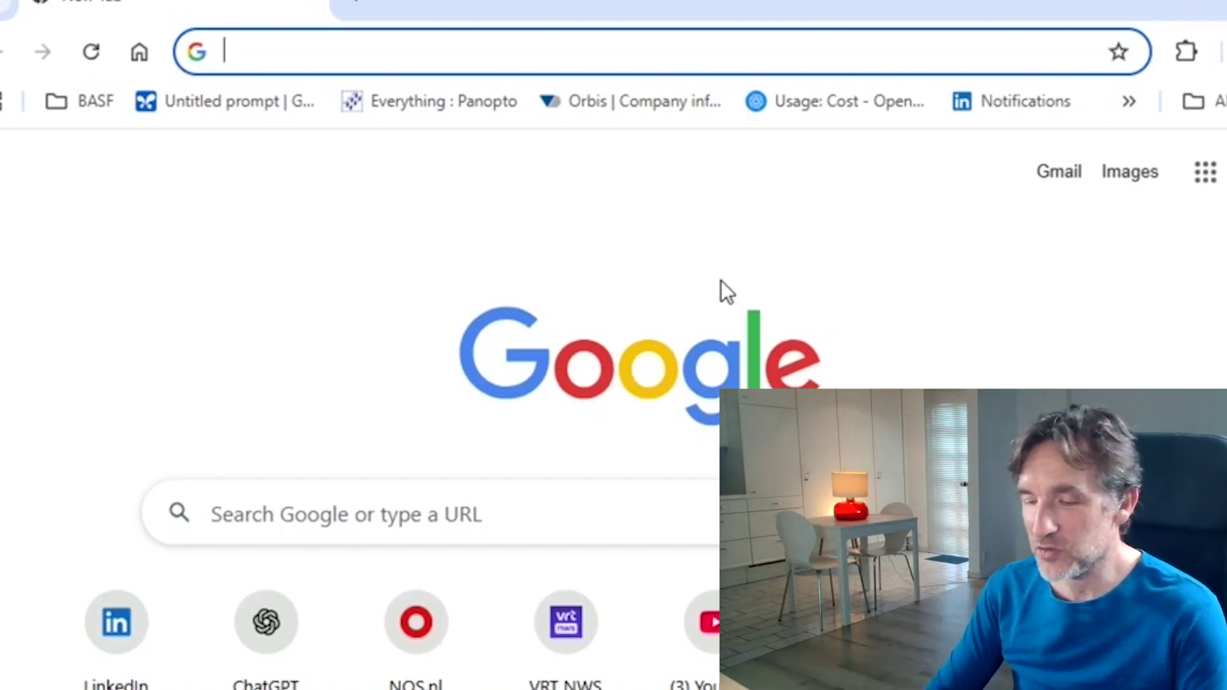
text(open ai)
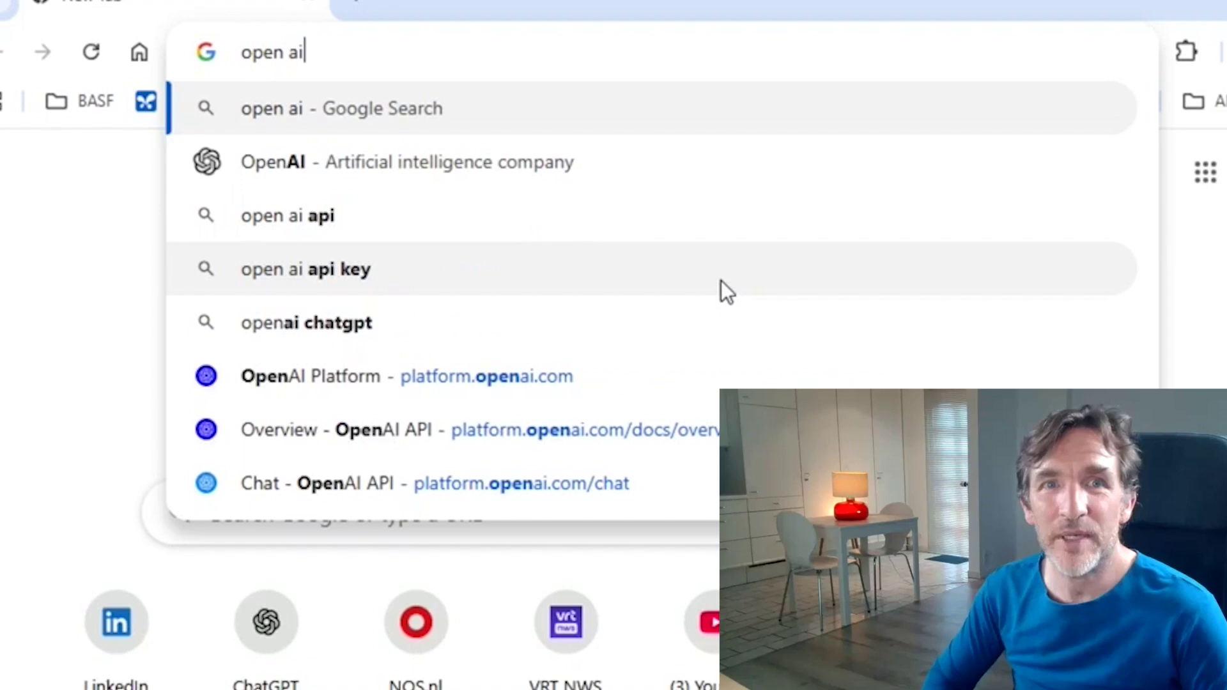
Step: Open the OpenAI Platform suggestion (platform.openai.com) from the Chrome address bar
click(536, 367)
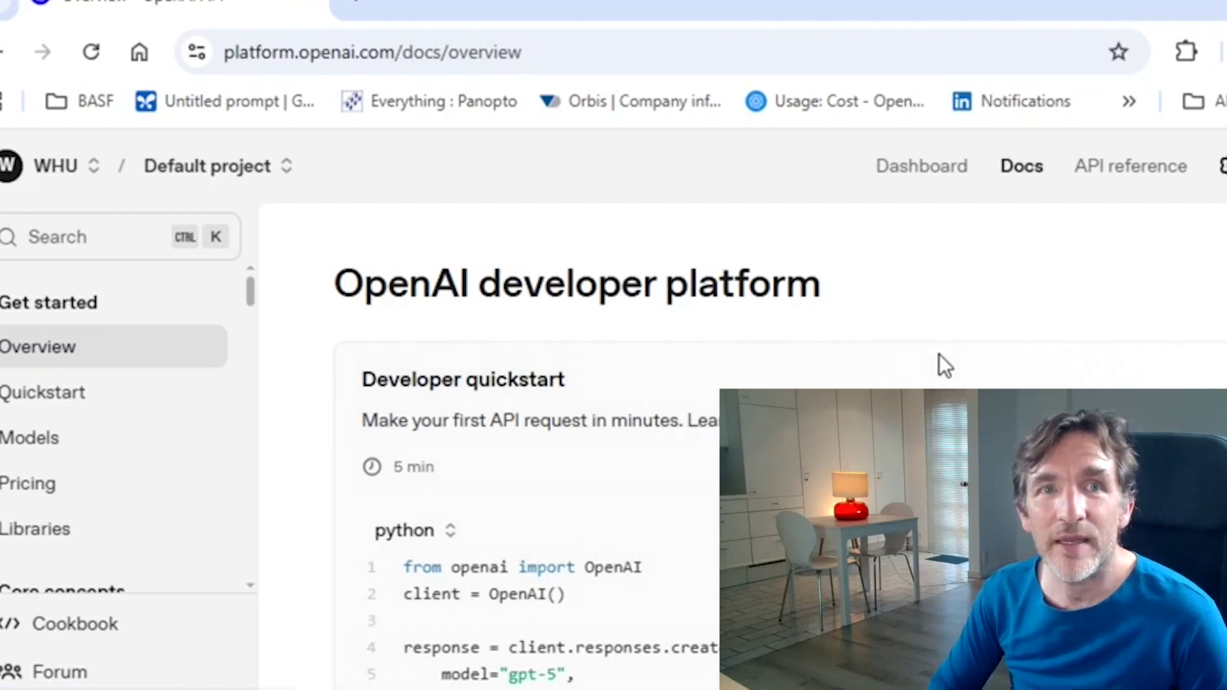
Step: Create a new gpt-5 chat prompt from the Dashboard's Chat prompts page
click(904, 171)
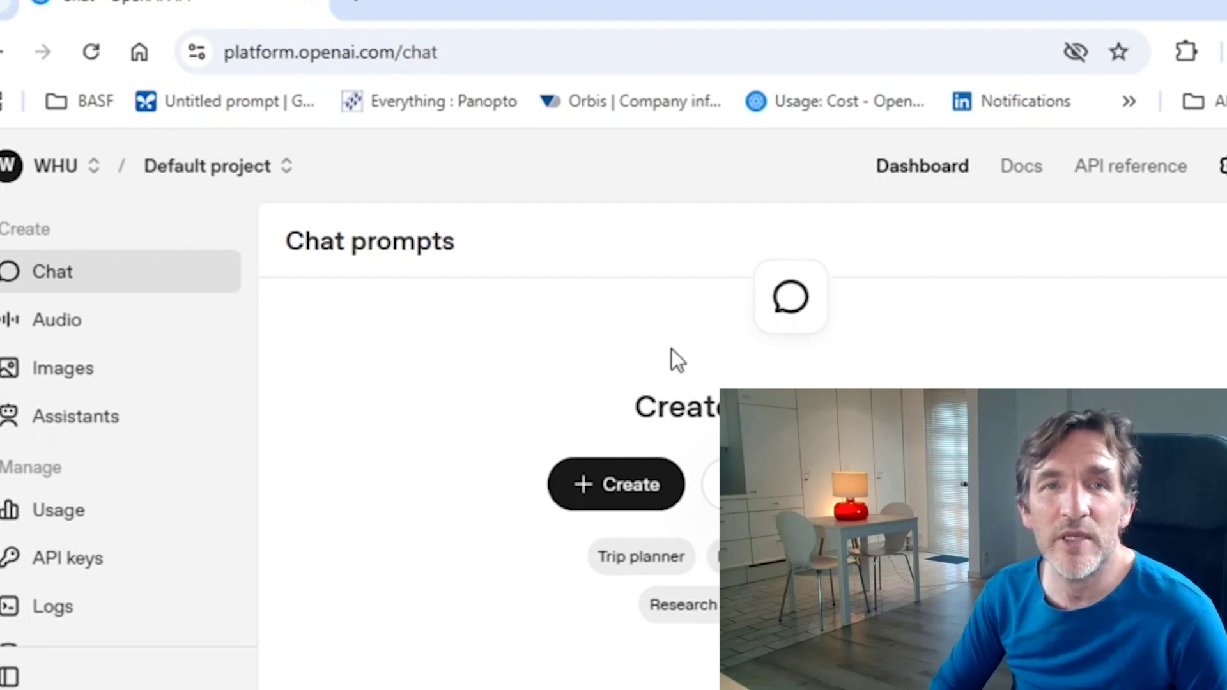
click(596, 494)
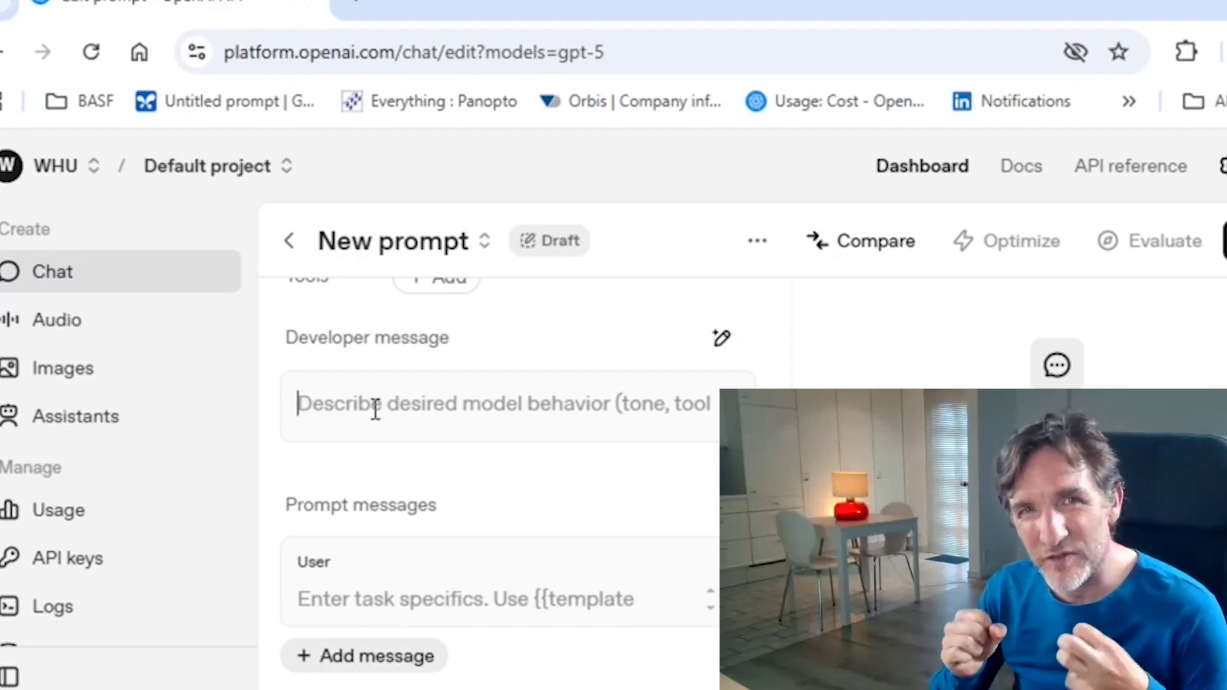
Step: Focus the Developer message field to write the energy-bill business model request
click(375, 409)
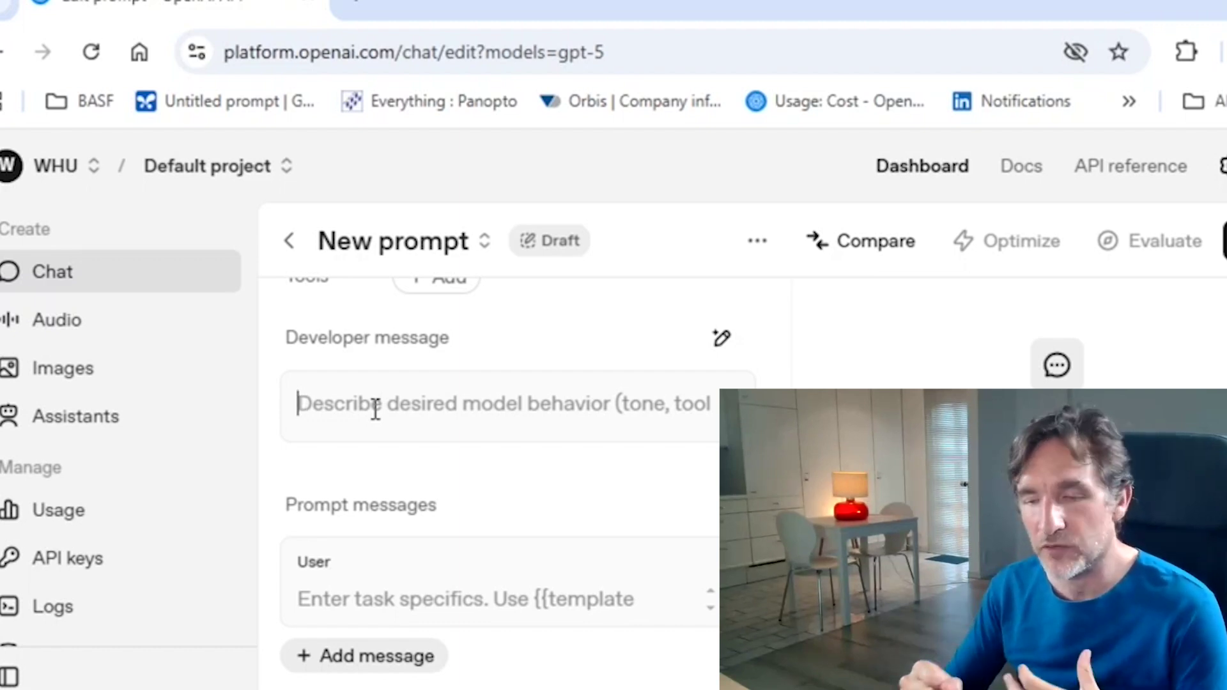
text(I want to create a business model to)
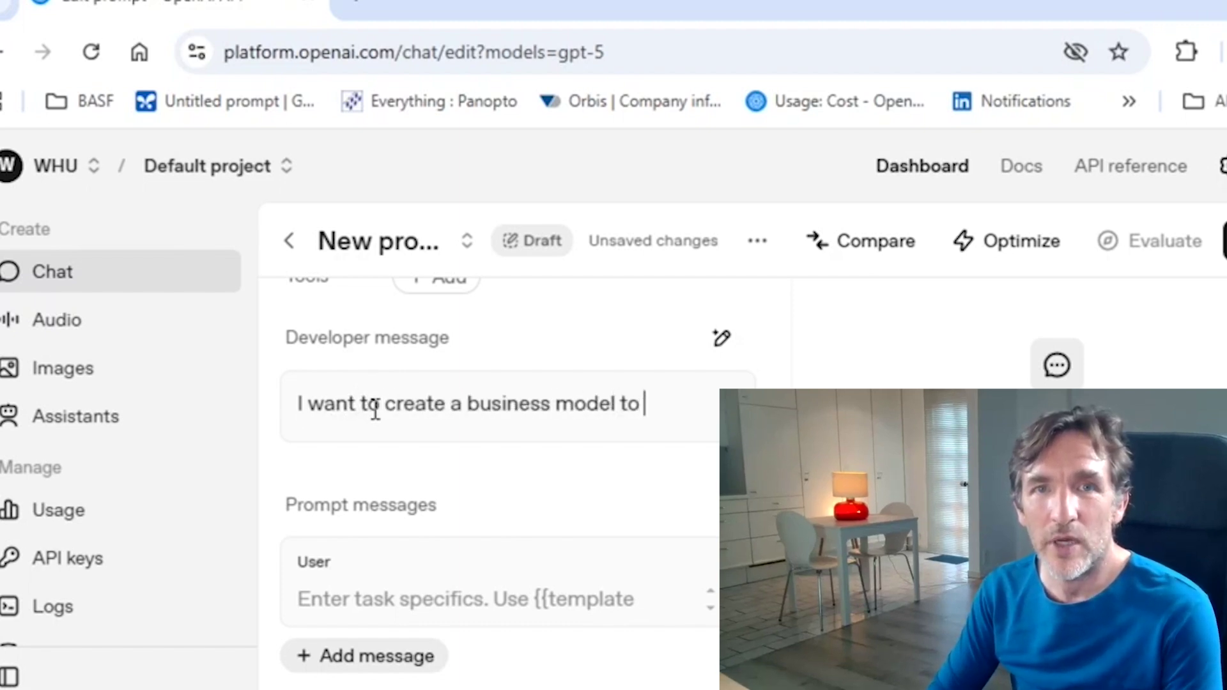
text(lving the painpoint of people paying er)
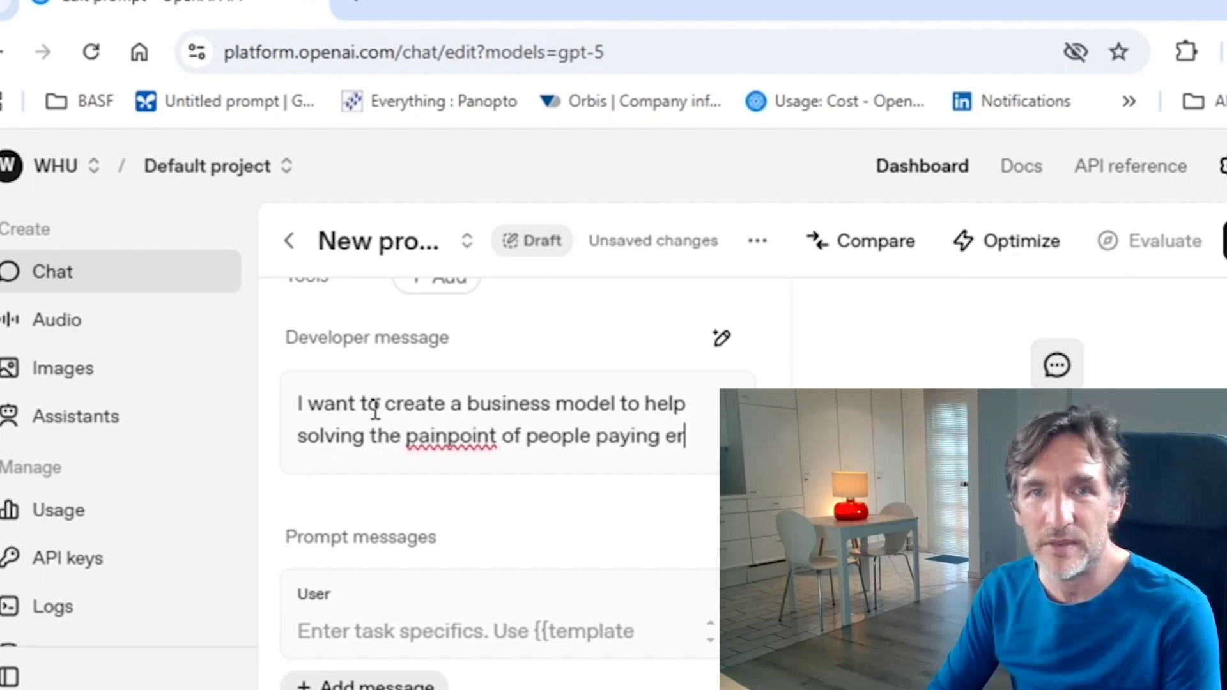
text(y bills)
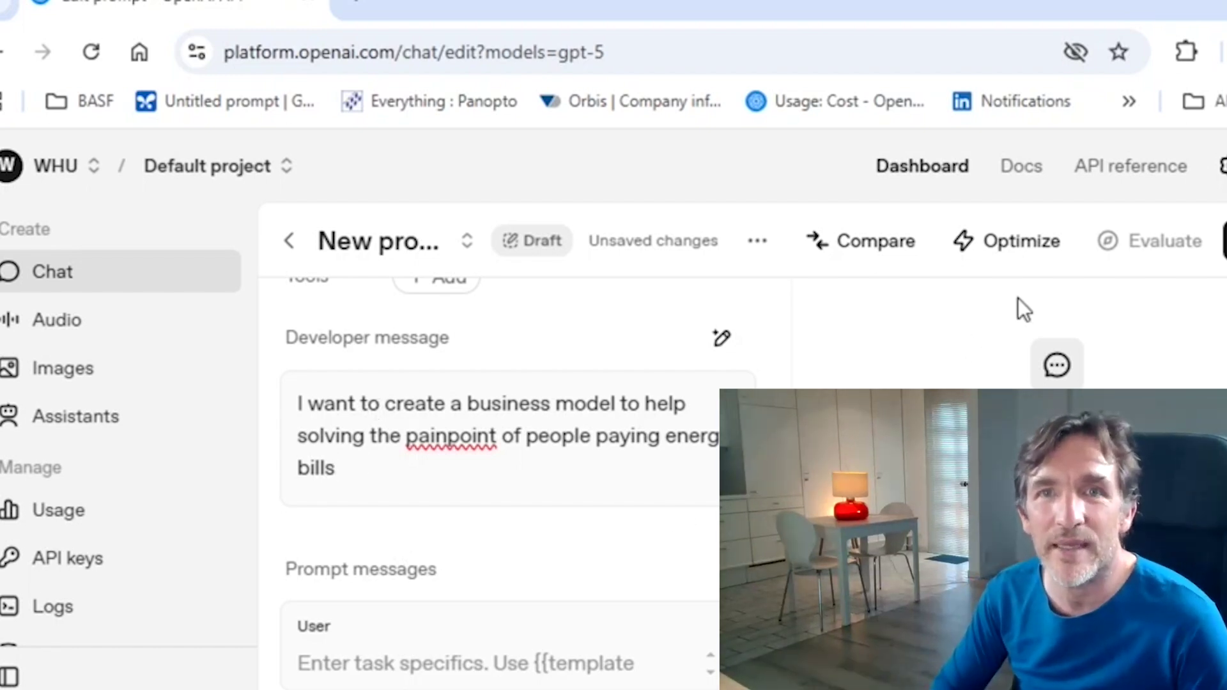
Step: Optimize the developer message for GPT-5 into Purpose, Checklist and Instructions sections
click(1014, 247)
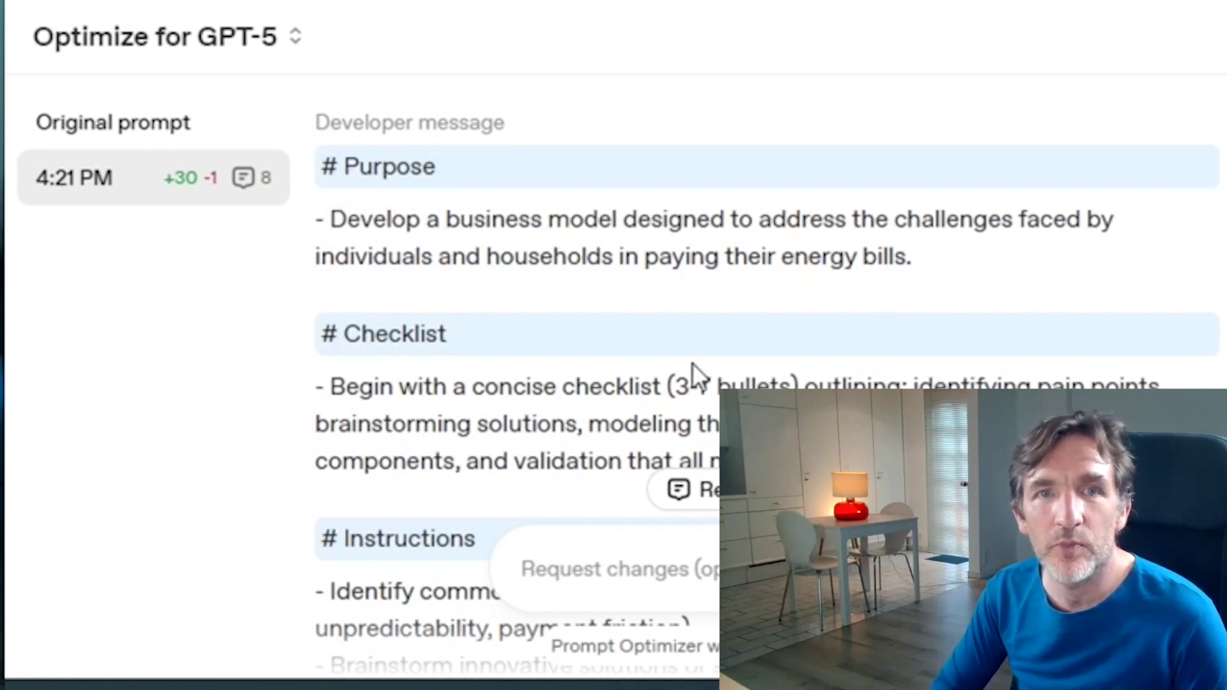
scroll(671, 336, down, 3)
scroll(671, 336, down, 3)
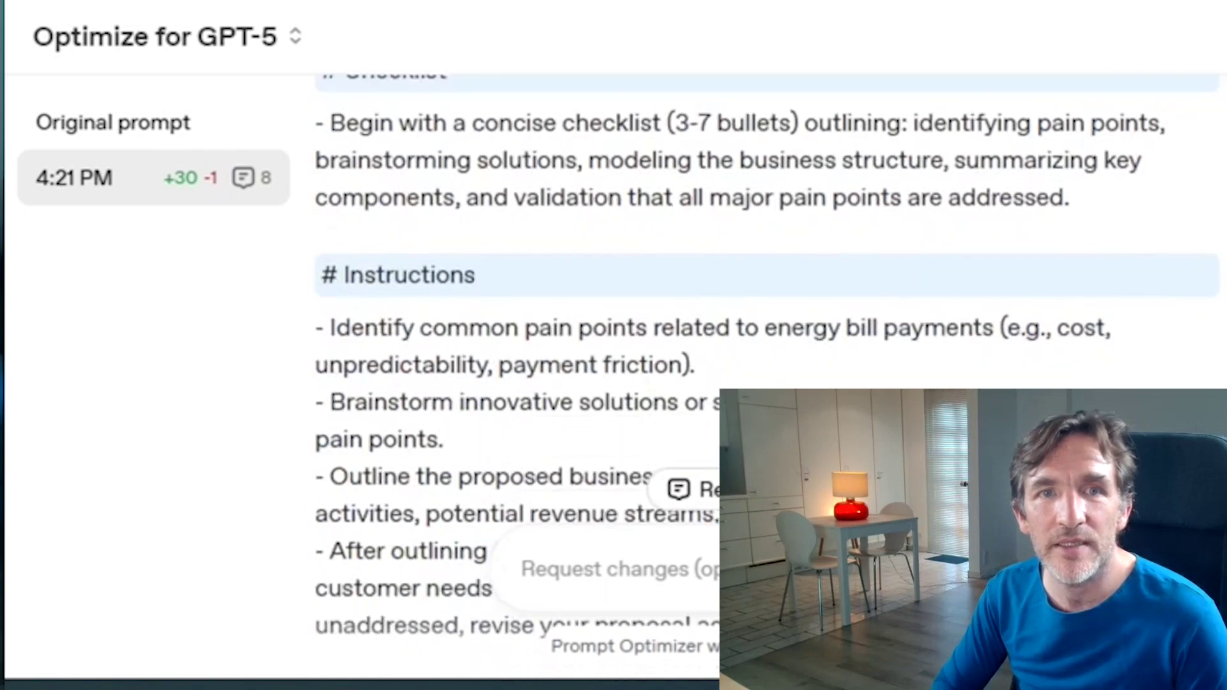
scroll(671, 336, down, 3)
scroll(671, 336, down, 2)
scroll(671, 335, down, 3)
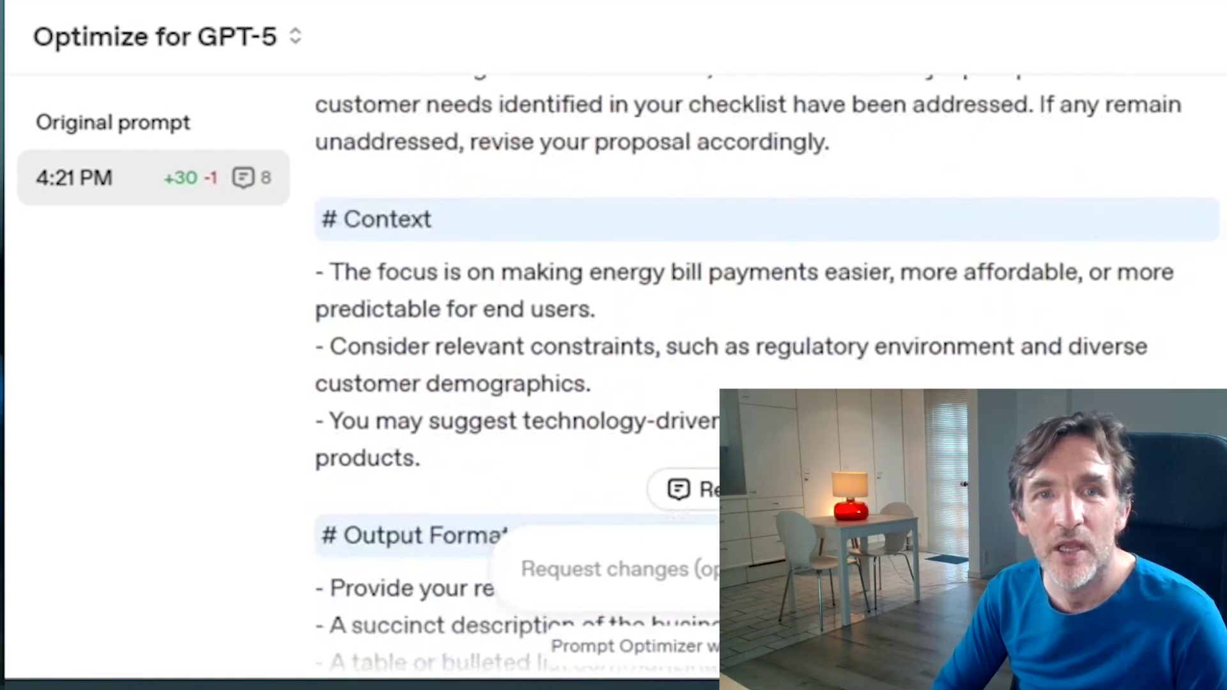
scroll(672, 336, down, 3)
scroll(671, 335, down, 3)
scroll(671, 335, down, 3)
scroll(672, 336, down, 2)
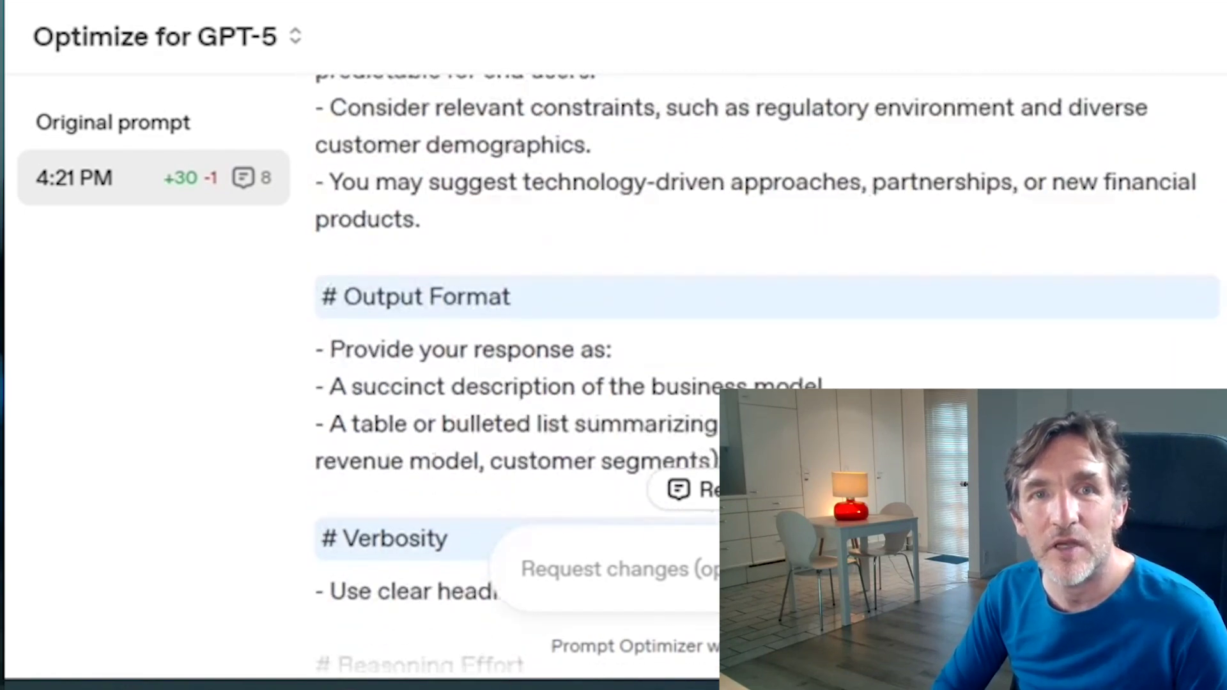
scroll(670, 335, down, 2)
scroll(671, 336, down, 2)
scroll(672, 336, down, 2)
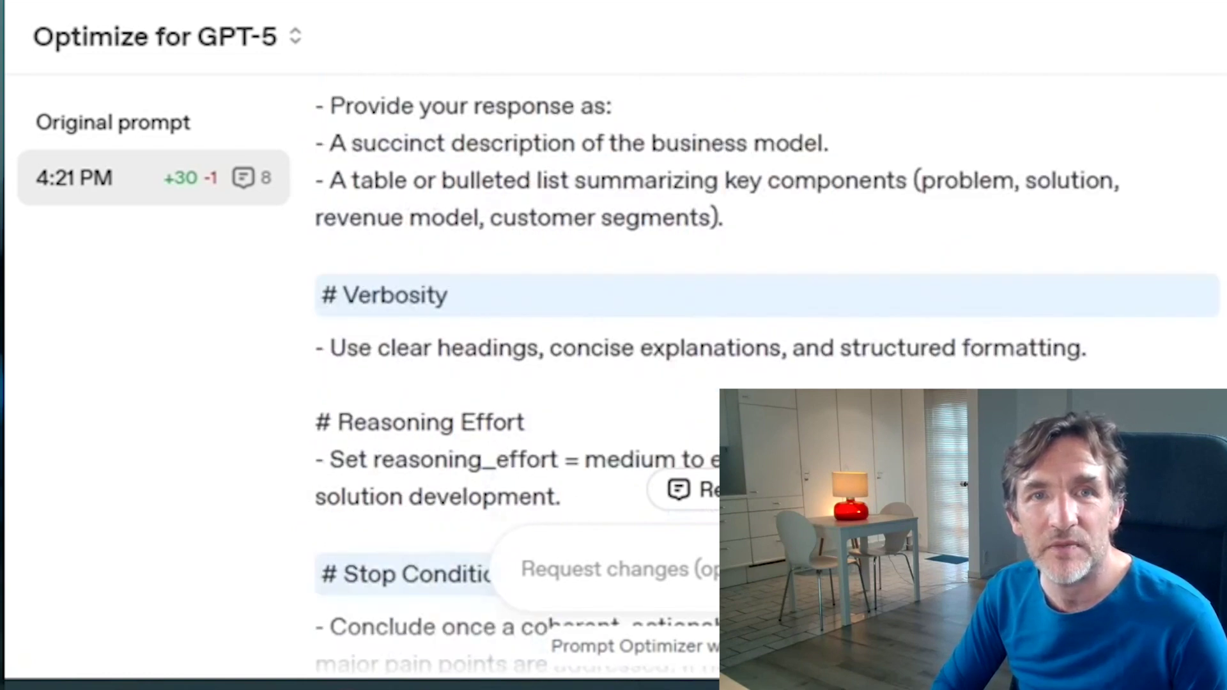
scroll(671, 336, down, 1)
scroll(671, 336, down, 1)
scroll(671, 335, down, 2)
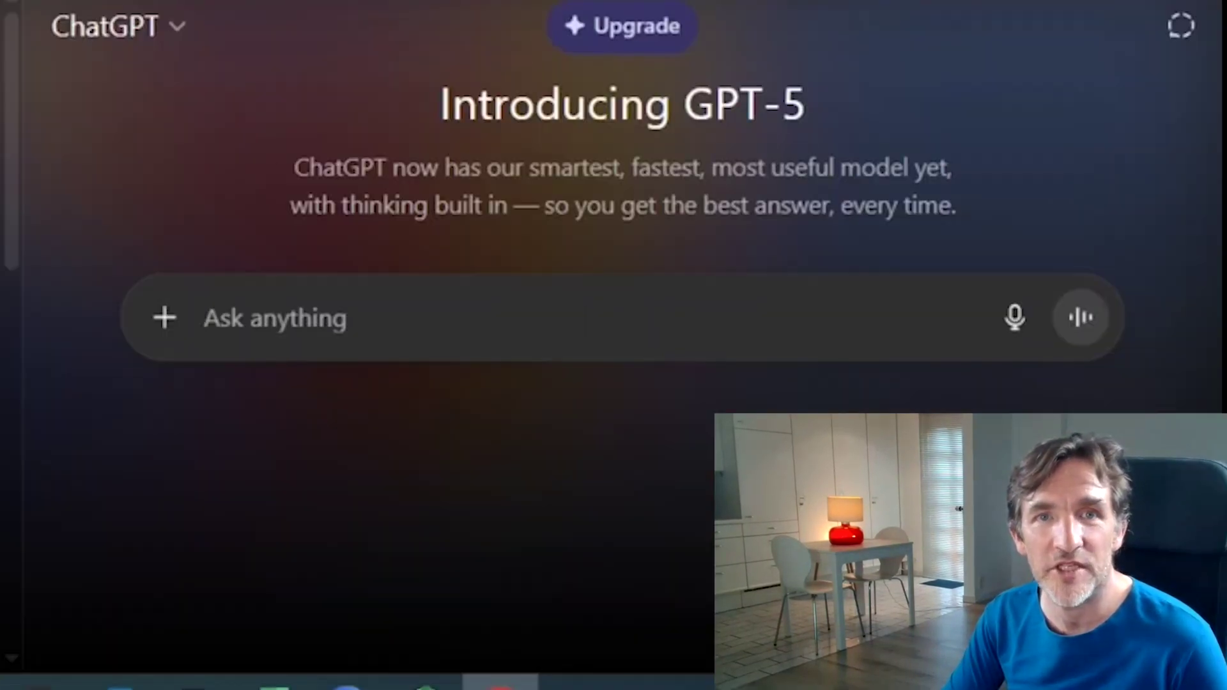
Step: Paste the optimized energy-bill business-model prompt into ChatGPT's Ask anything box and send it
key(ctrl+v)
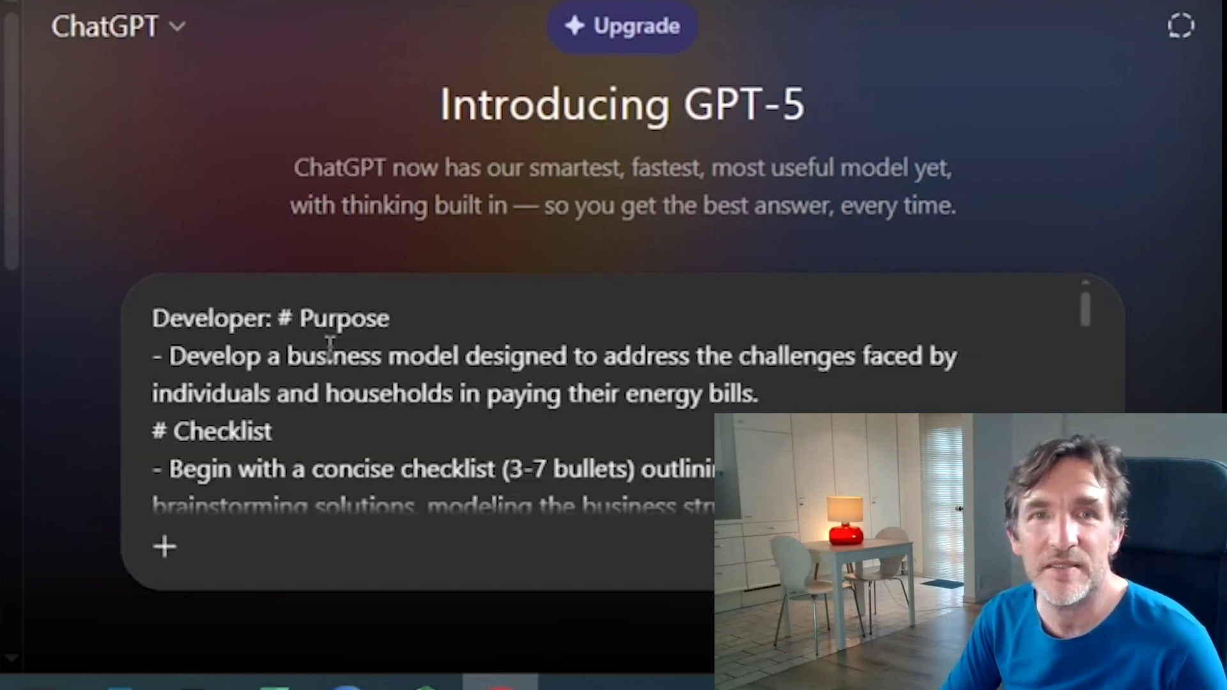
mouse_move(1085, 317)
mouse_down()
mouse_move(1107, 365)
mouse_move(1109, 412)
mouse_move(1088, 283)
mouse_up()
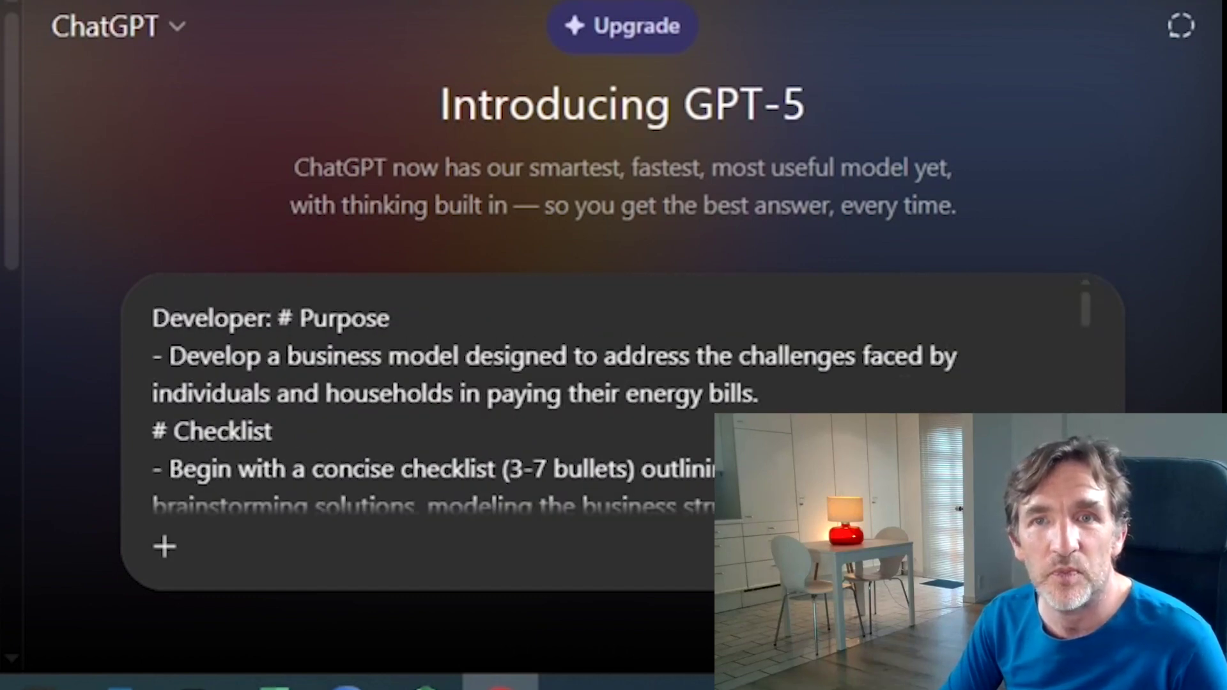
key(Return)
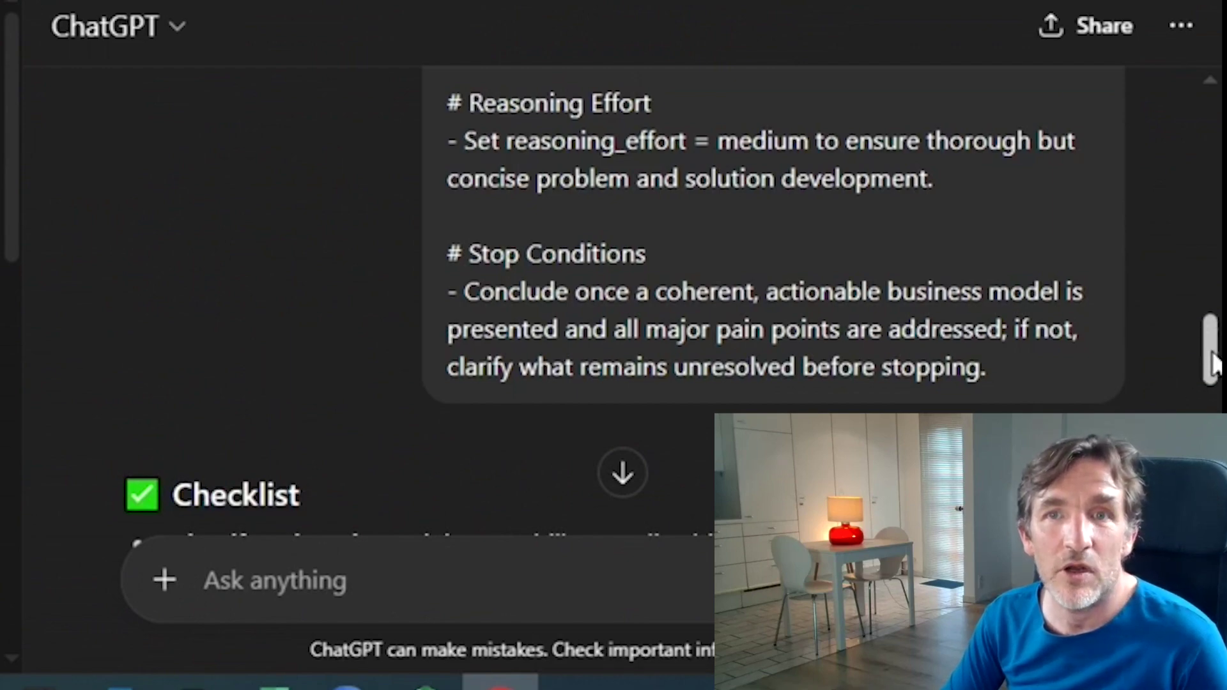
drag(1212, 362, 1209, 412)
mouse_move(1213, 346)
mouse_down()
mouse_move(1213, 325)
mouse_move(1212, 421)
mouse_up()
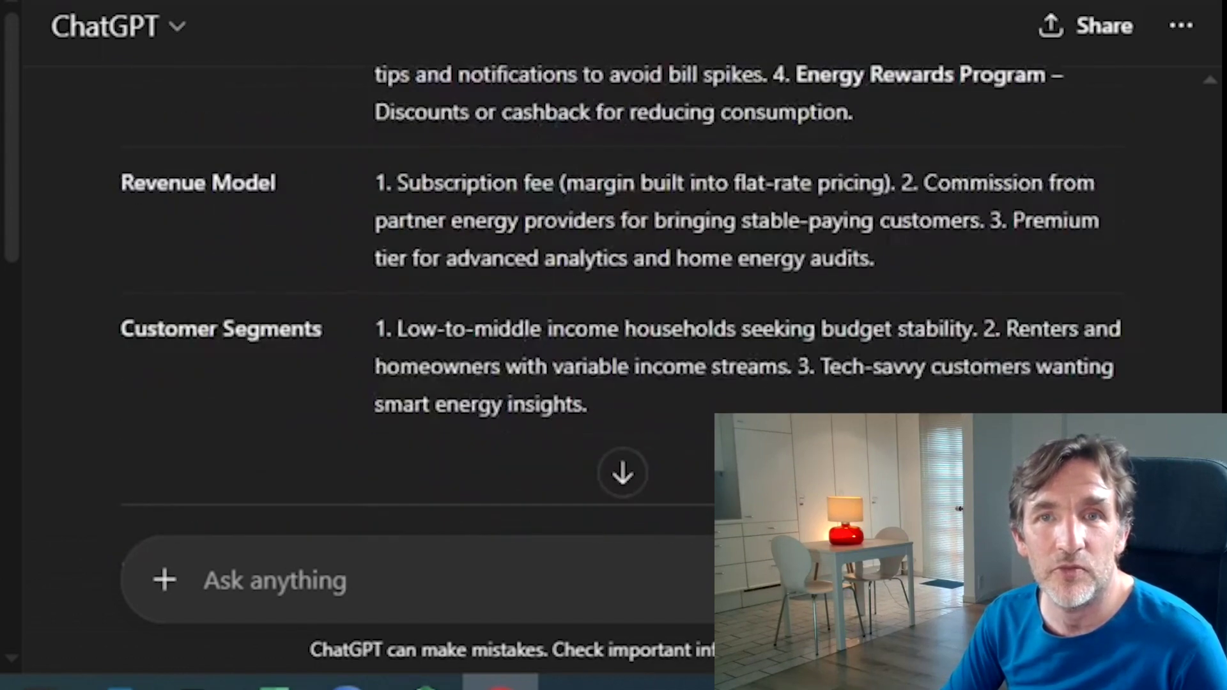
drag(1212, 422, 1206, 182)
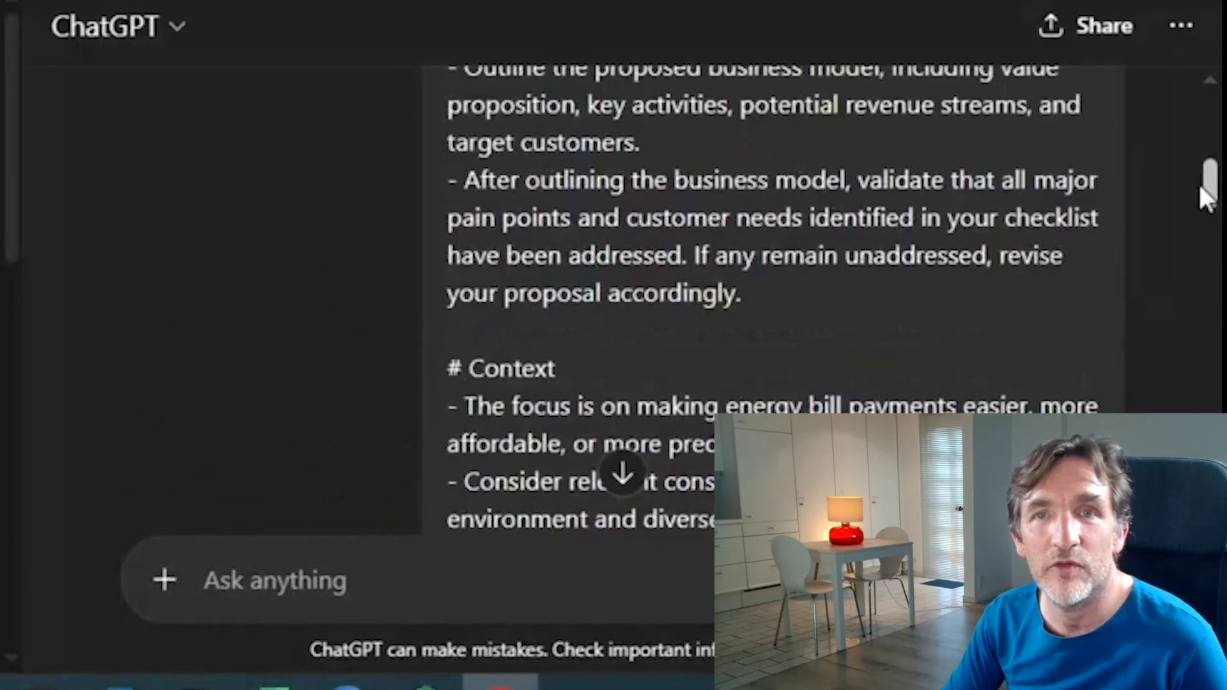